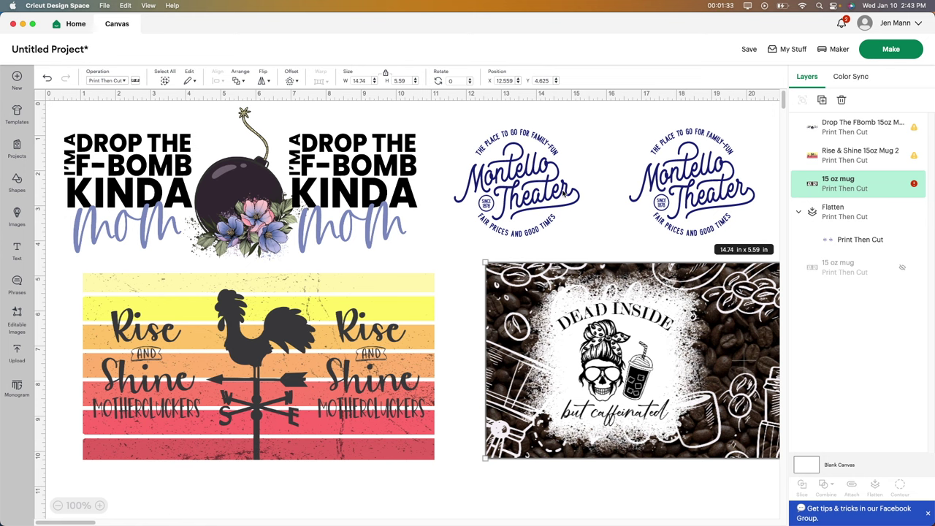
Check the dimensions of the Montello Theater, Rise & Shine and F-Bomb designs and the resolution warning on the Rise & Shine layer.
left_click(565, 193)
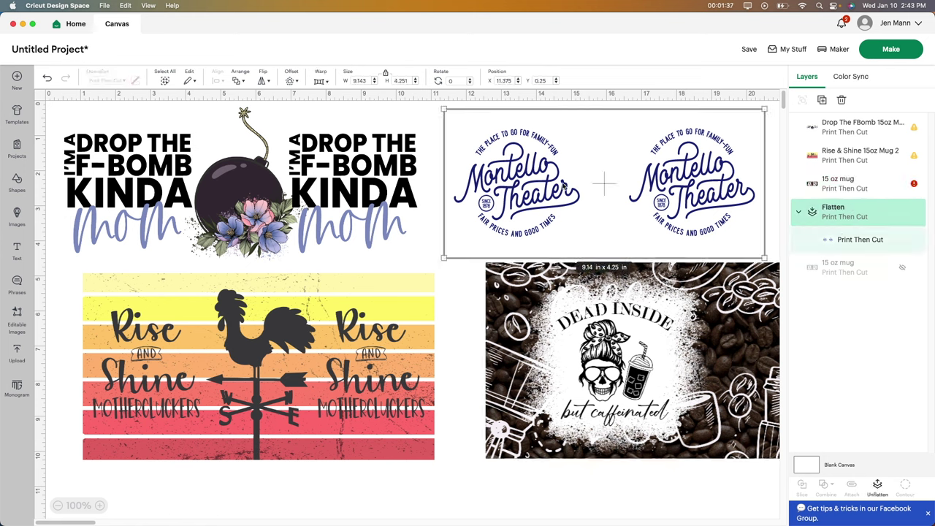
left_click(361, 368)
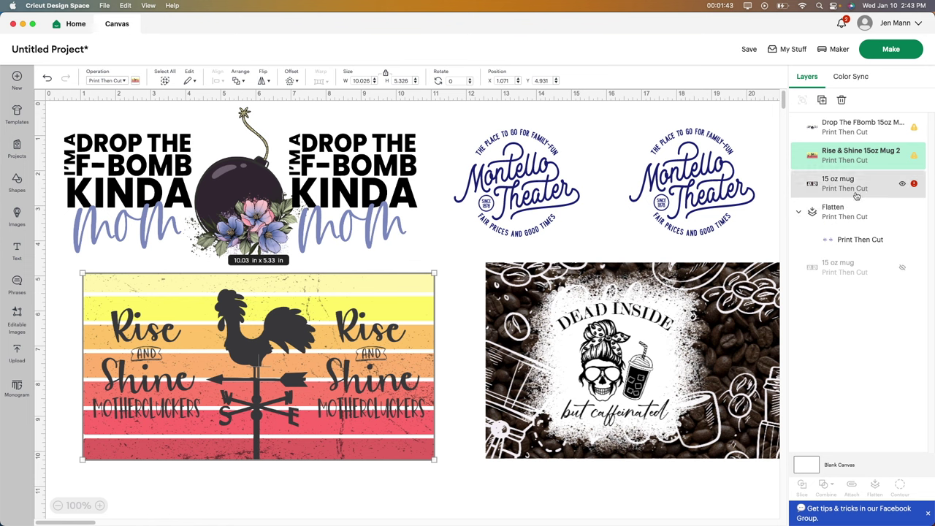
left_click(283, 202)
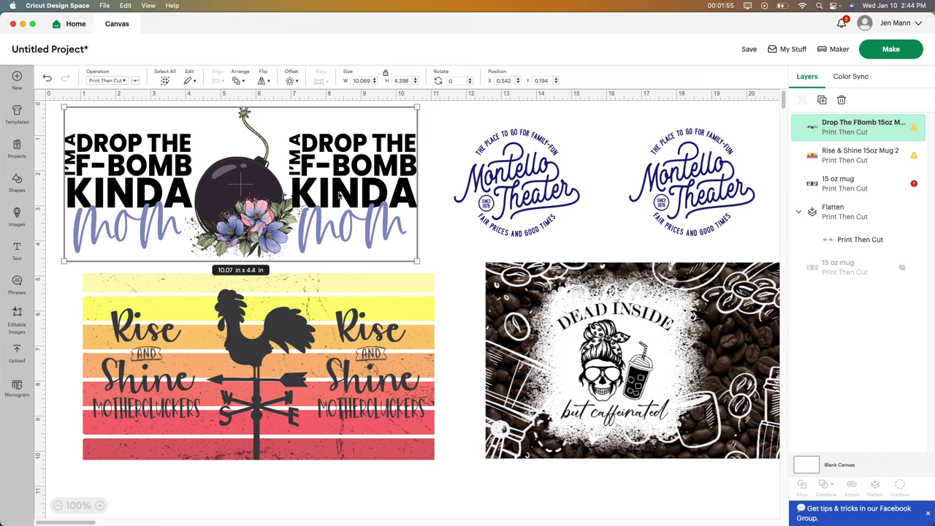
left_click_drag(114, 168, 136, 168)
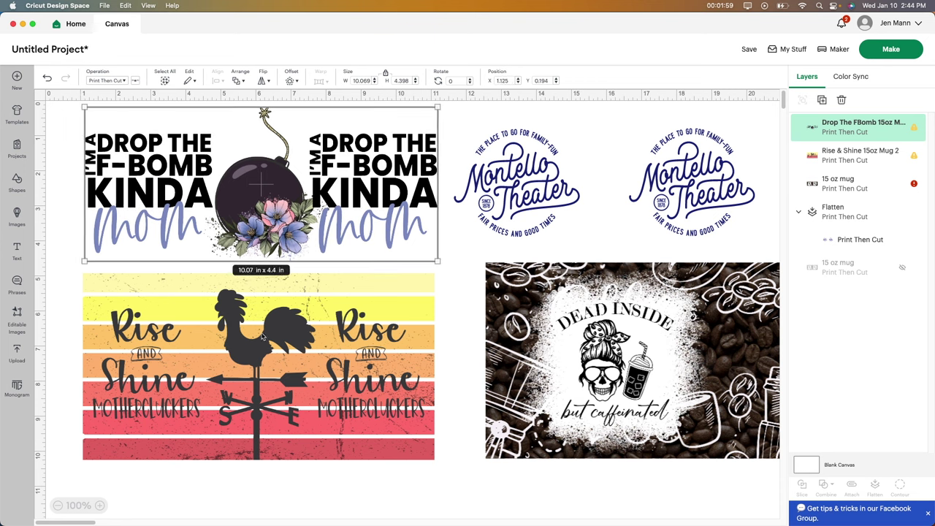
left_click(305, 333)
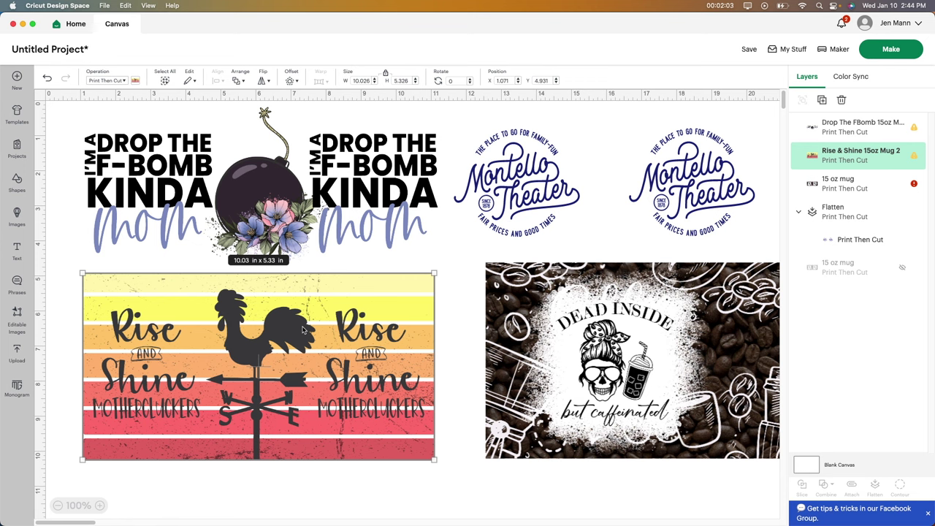
mouse_move(916, 158)
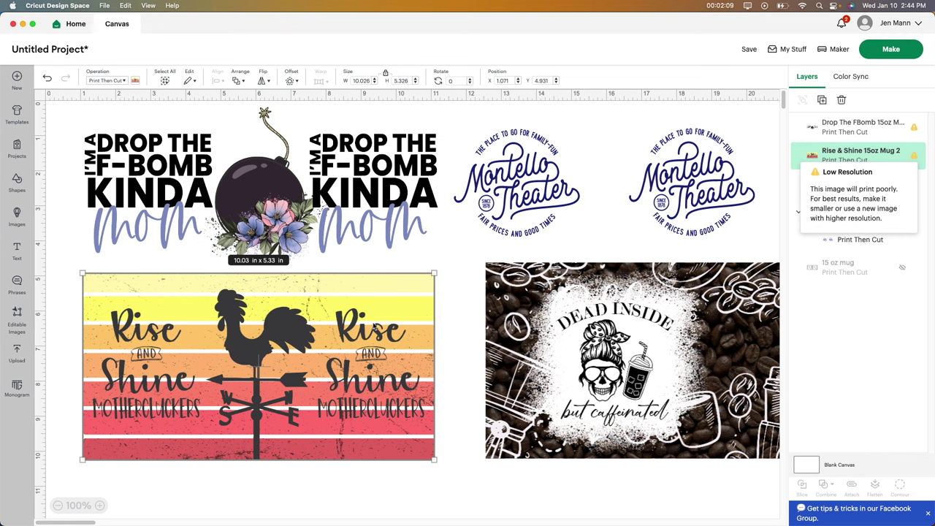
Compare the coffee mug design's size with the Montello Theater design by moving it up toward that design and back below it.
left_click(574, 310)
mouse_move(637, 298)
left_mouse_down()
mouse_move(475, 278)
mouse_move(633, 308)
left_mouse_up()
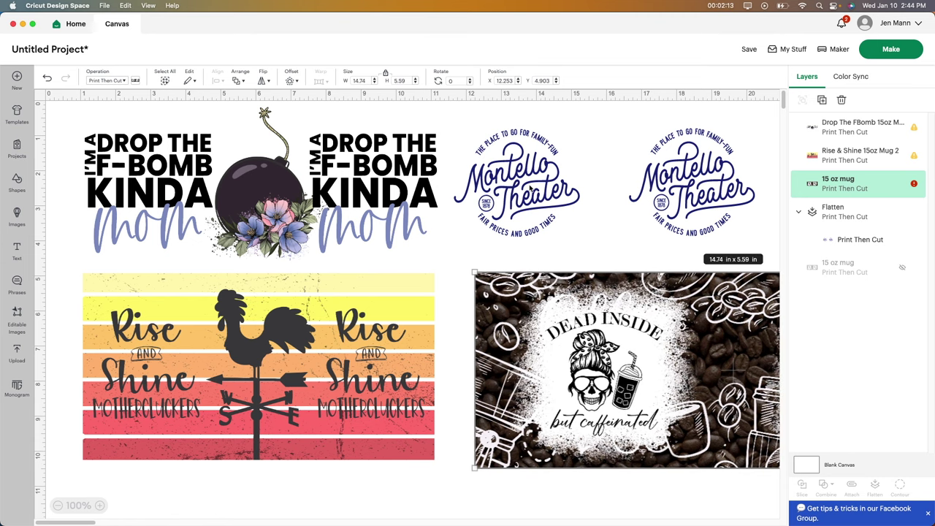
left_click(531, 186)
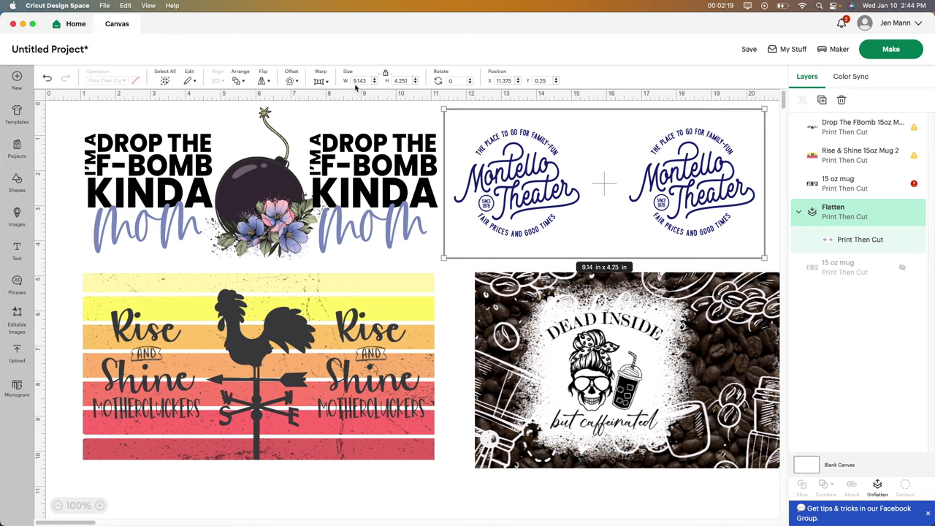
left_click(605, 319)
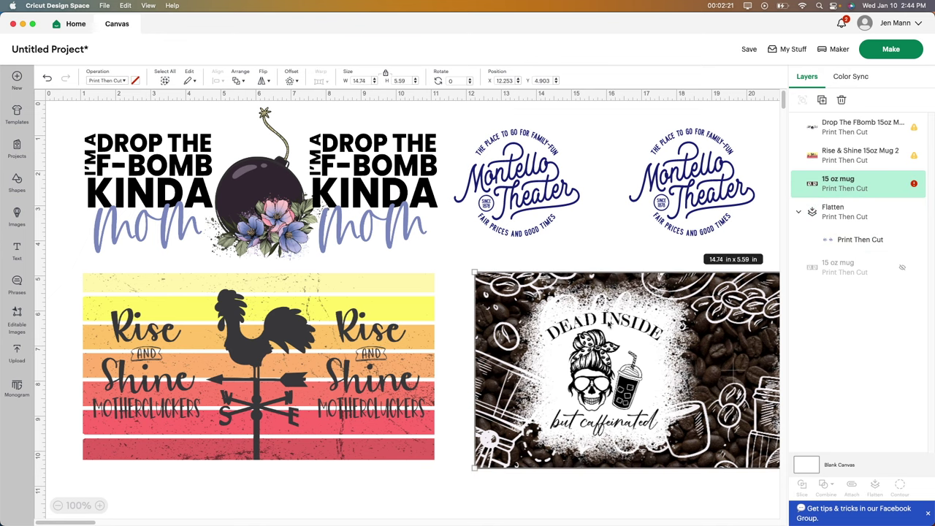
left_click_drag(585, 338, 581, 336)
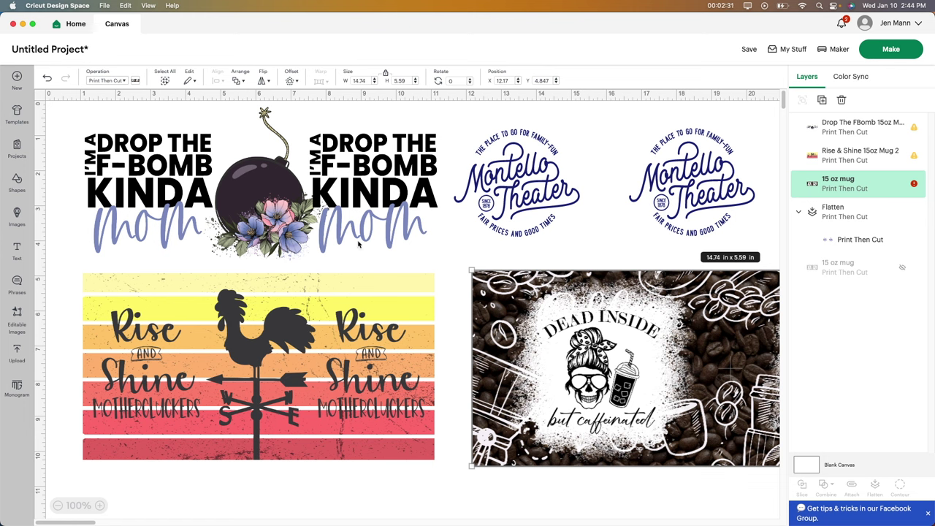
left_click_drag(584, 310, 501, 235)
left_click_drag(590, 226, 653, 316)
left_click_drag(705, 384, 705, 384)
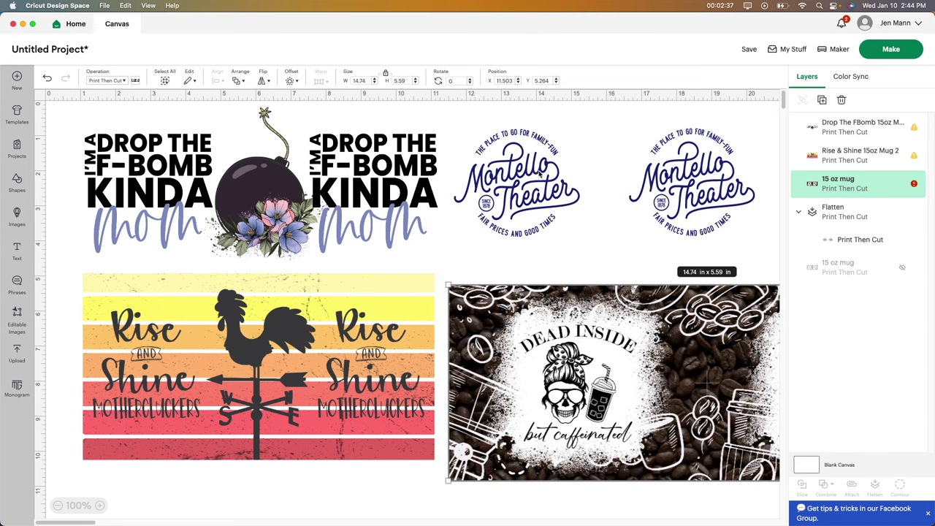
With proportions unlocked, try to match the coffee mug design's width to the Montello Theater design at 9.143 in.
left_click(541, 175)
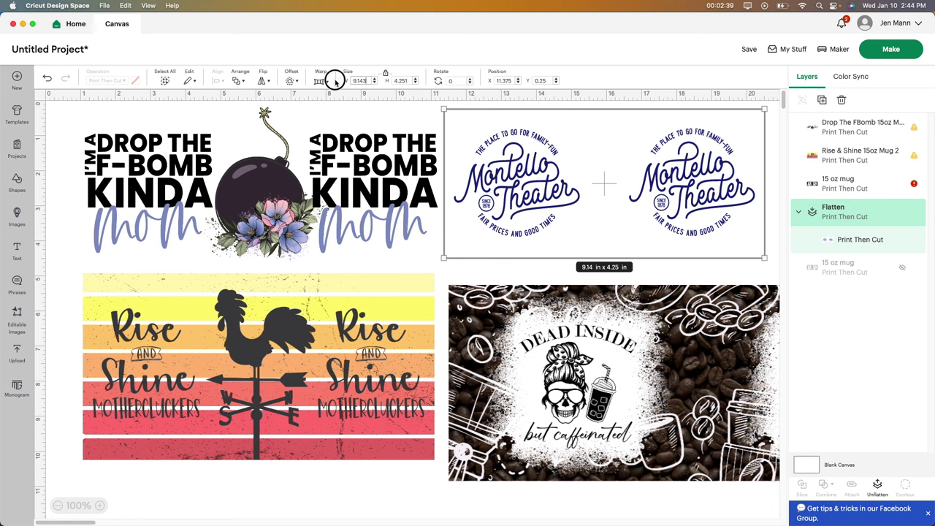
left_click(365, 81)
left_click(544, 292)
left_click(373, 81)
type("9.143")
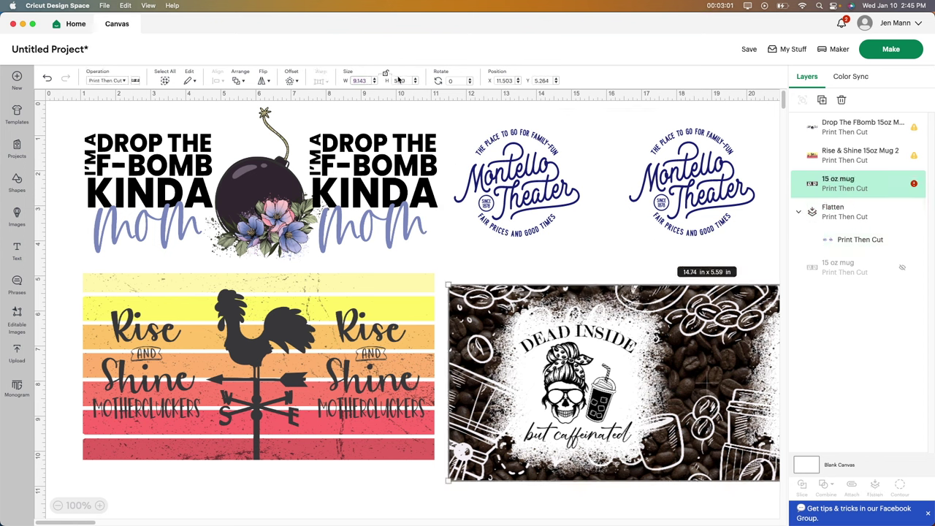
Set the coffee mug design's height to 4.251 in, matching the Montello Theater design.
left_click(605, 184)
left_click(407, 81)
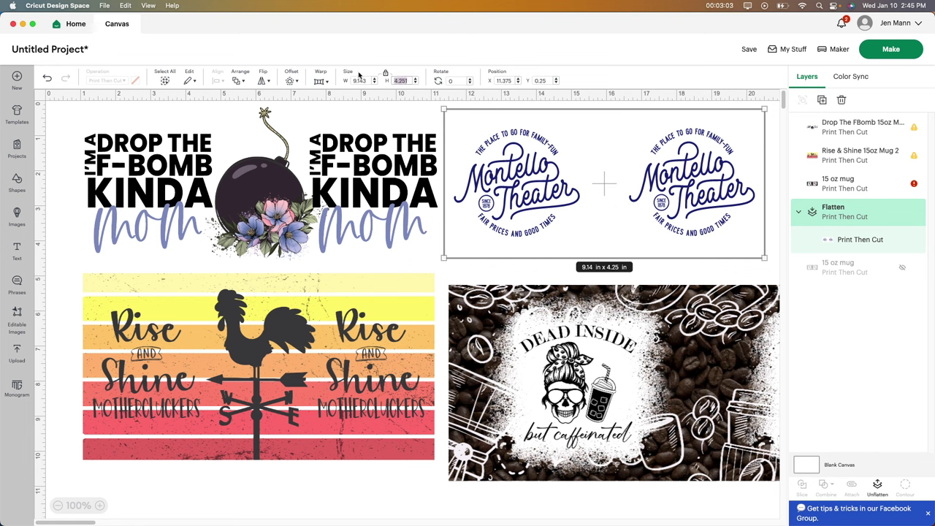
left_click(547, 329)
left_click(404, 81)
type("4.251")
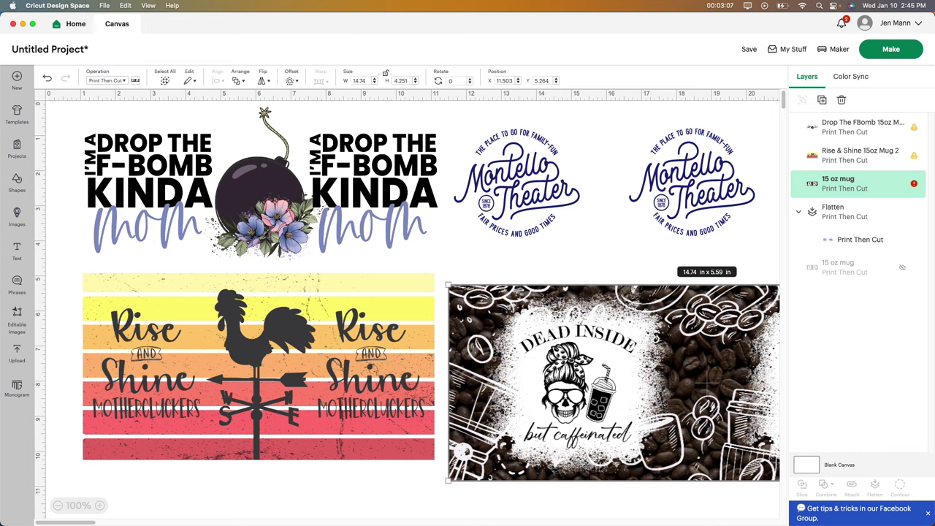
key("Return")
Copy the Montello Theater design's width and apply it to the coffee mug design, 9.143 in.
left_click(534, 174)
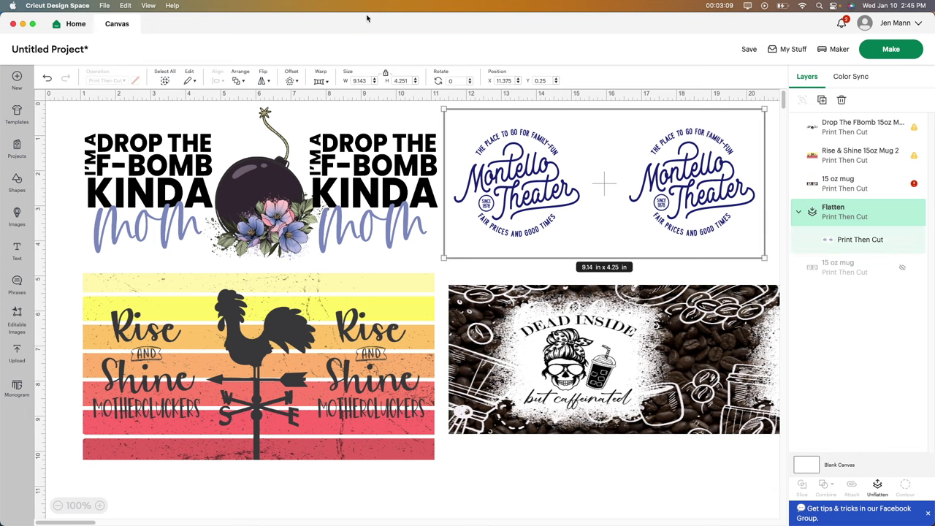
left_click(356, 80)
key("super+c")
left_click(528, 321)
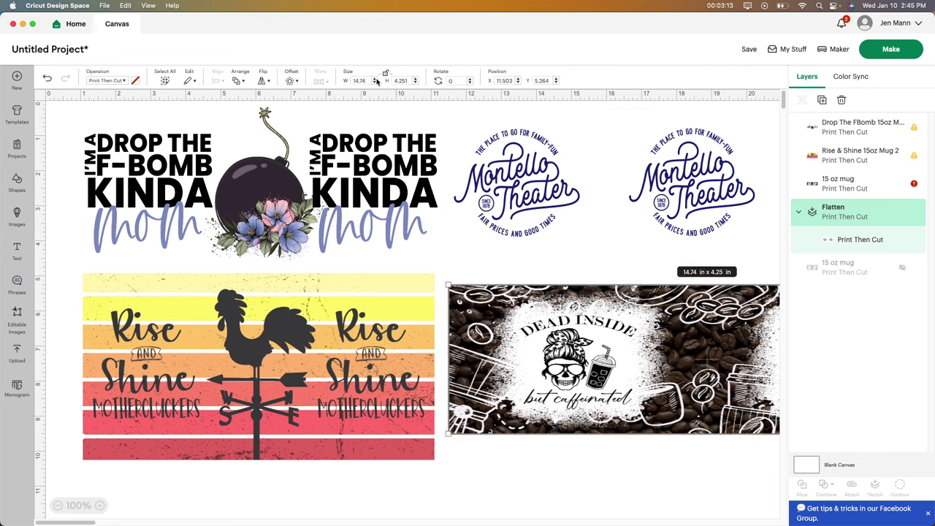
key("super+v")
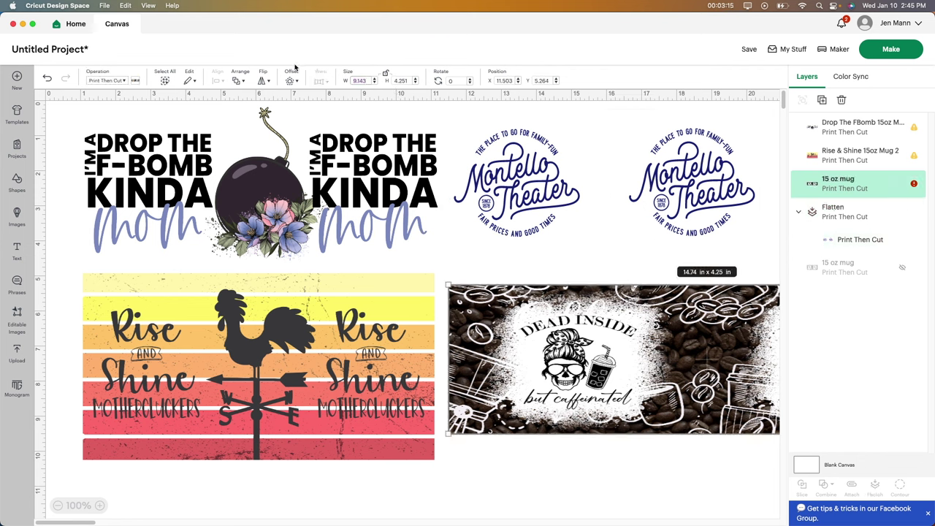
key("Return")
Shift the coffee mug and Montello Theater designs to the right, away from the F-Bomb and Rise & Shine designs.
left_click_drag(595, 361, 592, 277)
left_click(562, 225)
left_click_drag(562, 225, 585, 176)
left_click_drag(664, 282, 770, 222)
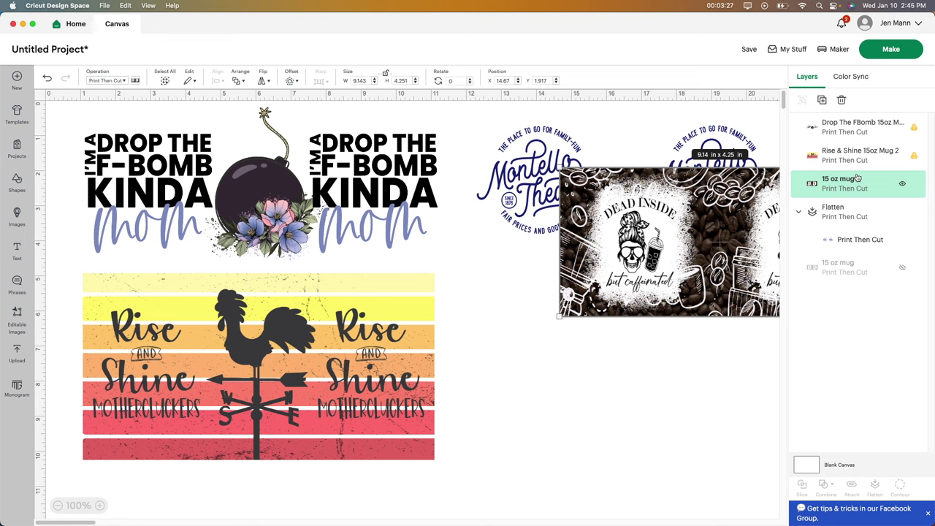
Move the Rise & Shine design below the coffee mug design, clearing the space under the F-Bomb design.
left_click(299, 172)
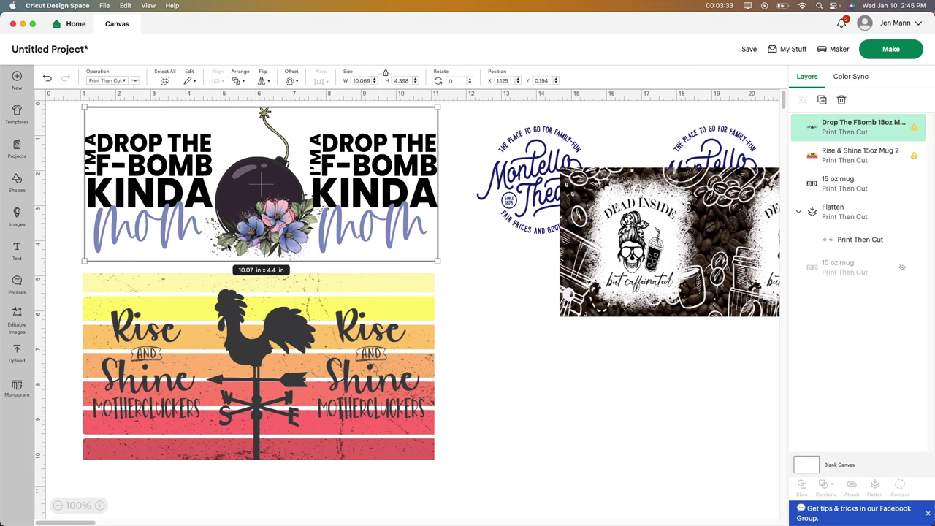
left_click_drag(231, 339, 754, 380)
left_click_drag(641, 377, 641, 377)
left_click(520, 145)
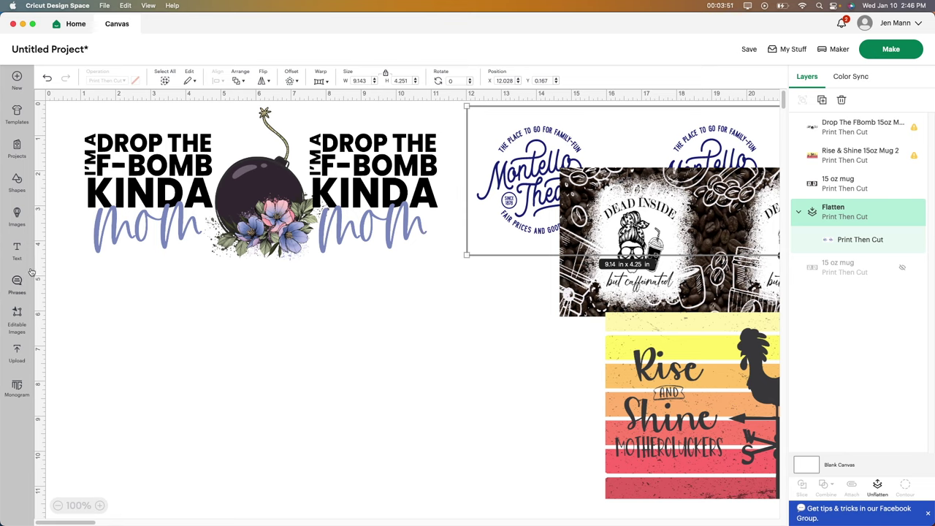
Insert a square, stretch it with unlocked proportions to about 11.24 by 5.61 in, and place it beneath the F-Bomb design.
left_click(16, 182)
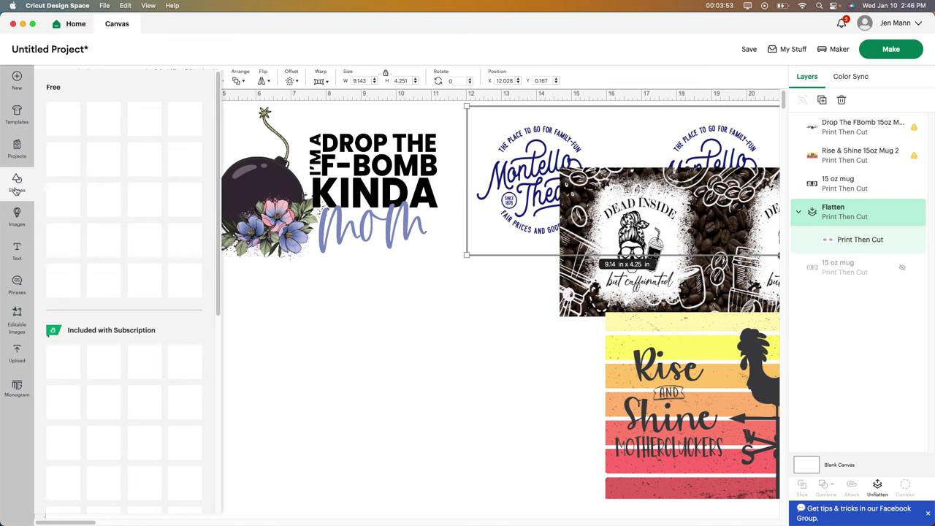
left_click(146, 241)
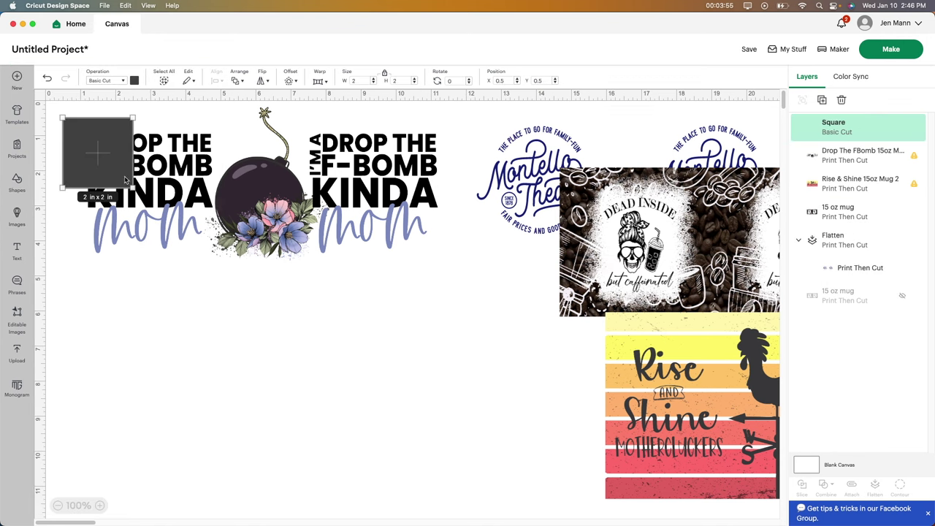
left_click_drag(131, 187, 259, 219)
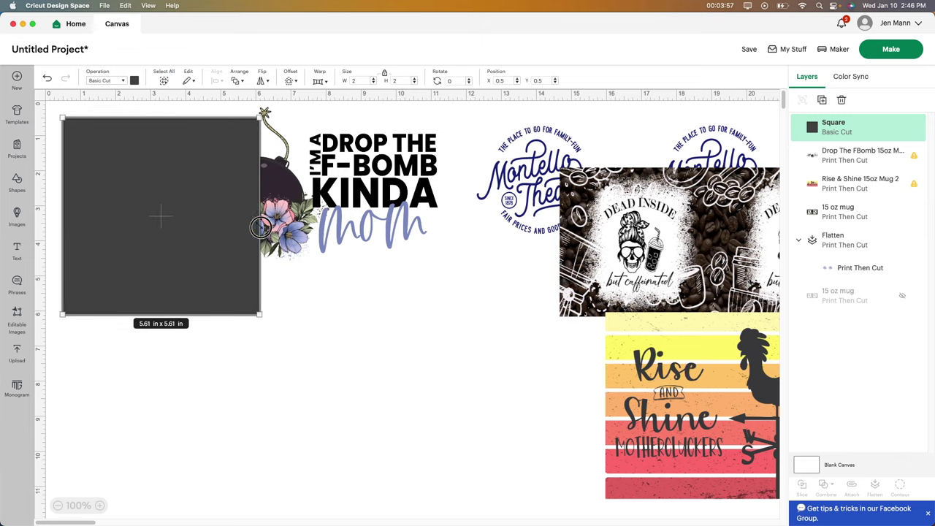
left_click(384, 73)
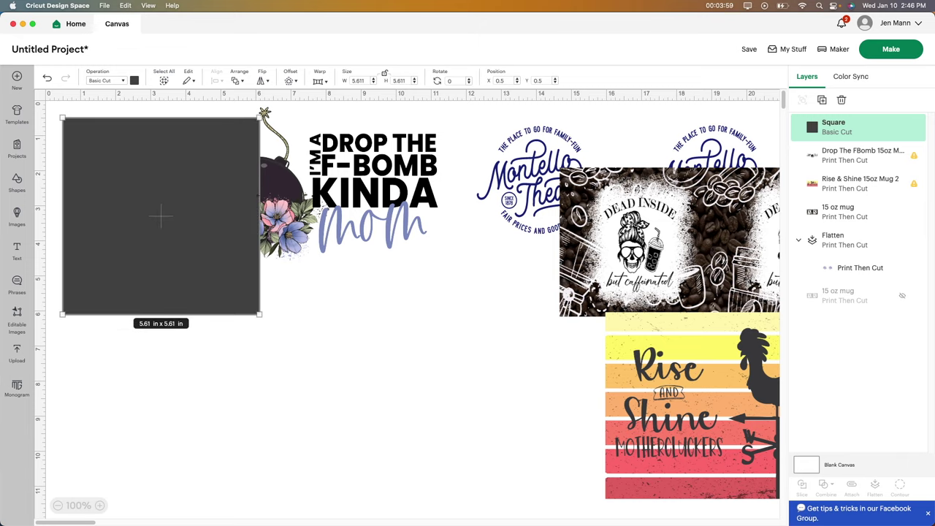
left_click_drag(261, 212, 458, 204)
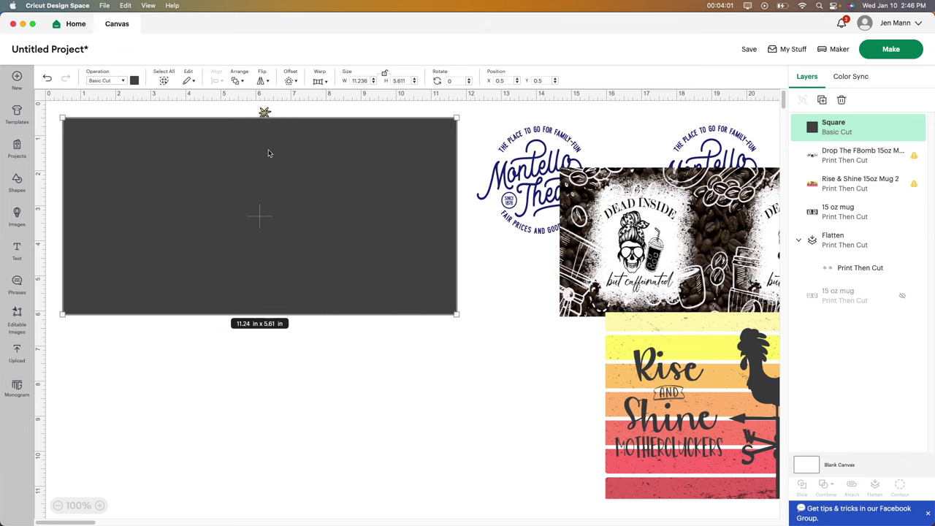
left_click_drag(267, 167, 296, 325)
Bring the F-Bomb design to the front and place it on the dark rectangle.
left_click(298, 163)
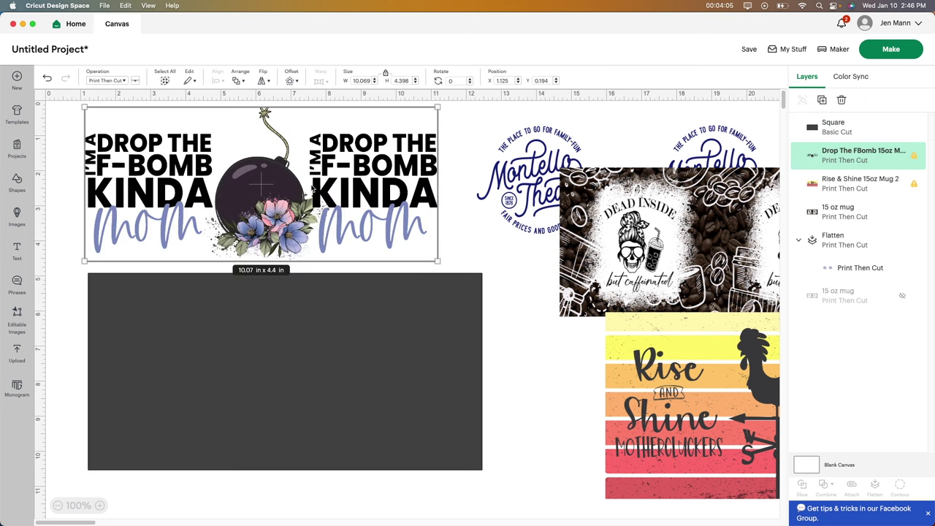
left_click(239, 82)
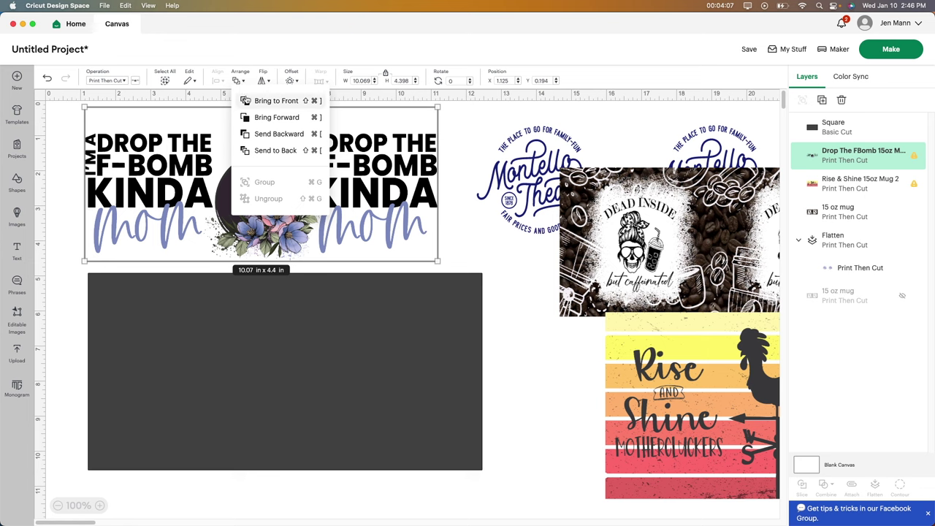
left_click(271, 97)
left_click_drag(266, 168, 269, 333)
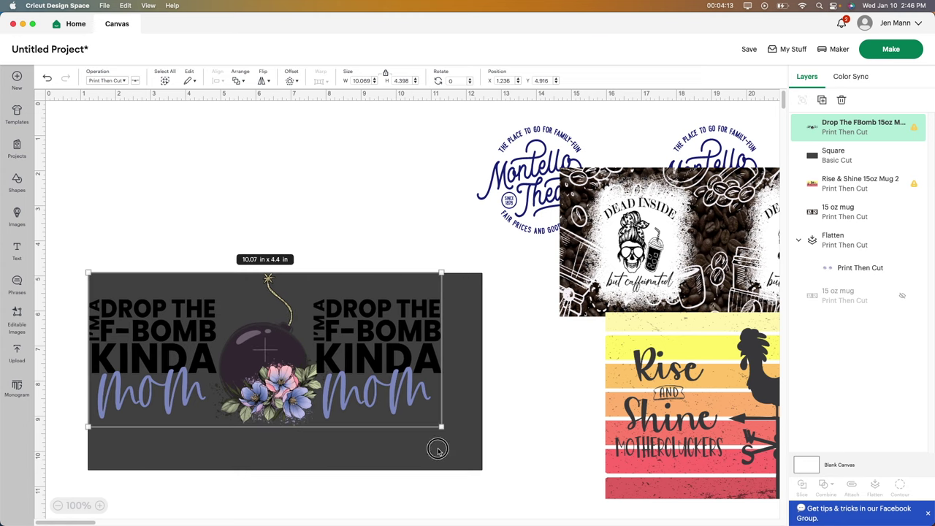
Shrink the dark rectangle to about 10.39 by 4.47 in and position it around the F-Bomb design.
left_click(460, 467)
left_click_drag(482, 469, 453, 430)
left_click_drag(358, 360, 353, 361)
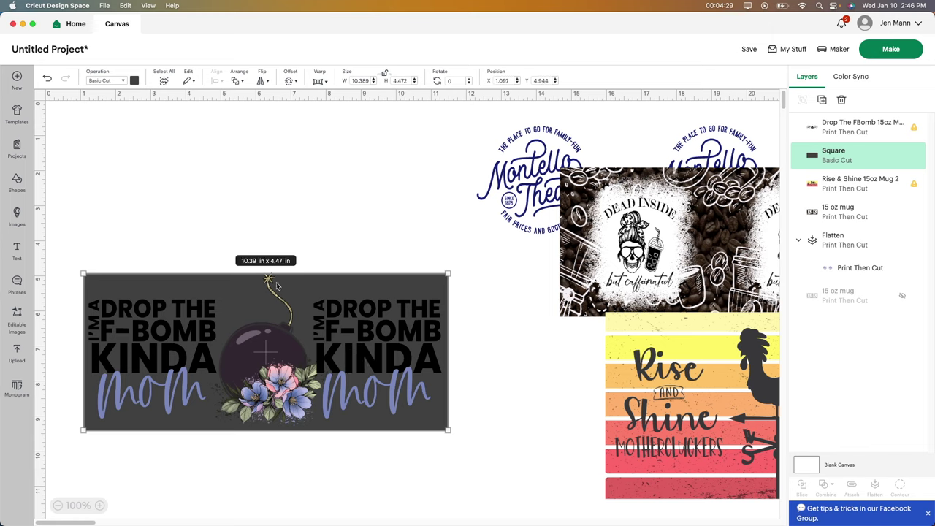
left_click_drag(372, 404, 379, 408)
left_click_drag(379, 408, 379, 406)
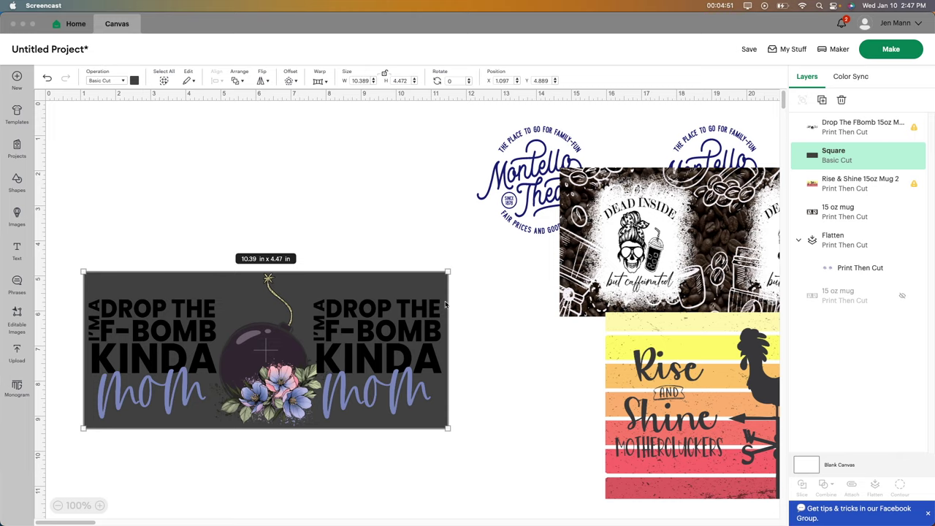
Enlarge the dark rectangle to about 10.46 by 4.56 in and nudge it to surround the F-Bomb design.
left_click(371, 285)
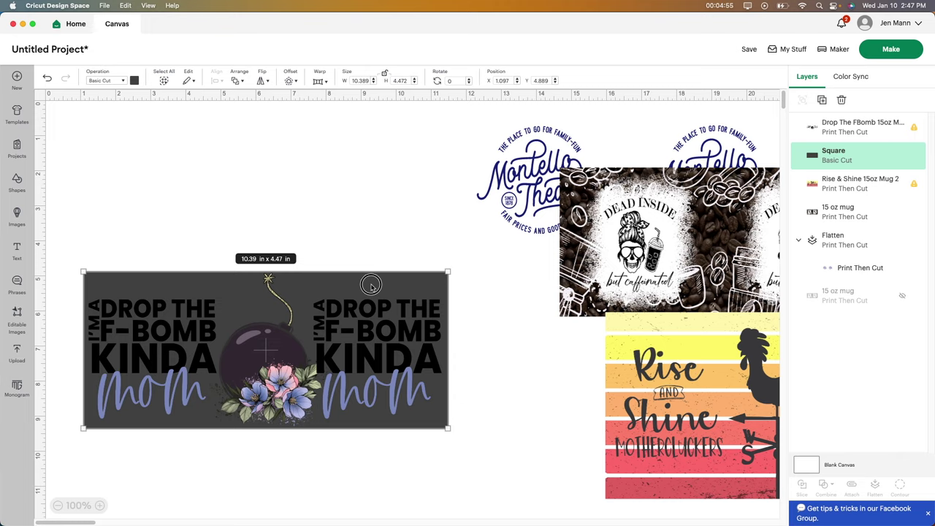
left_click_drag(372, 285, 373, 288)
left_click_drag(450, 274, 451, 270)
left_click(367, 336)
left_click_drag(367, 335, 365, 334)
Select the F-Bomb design together with the dark rectangle and center-align them.
left_click_drag(409, 460, 231, 255)
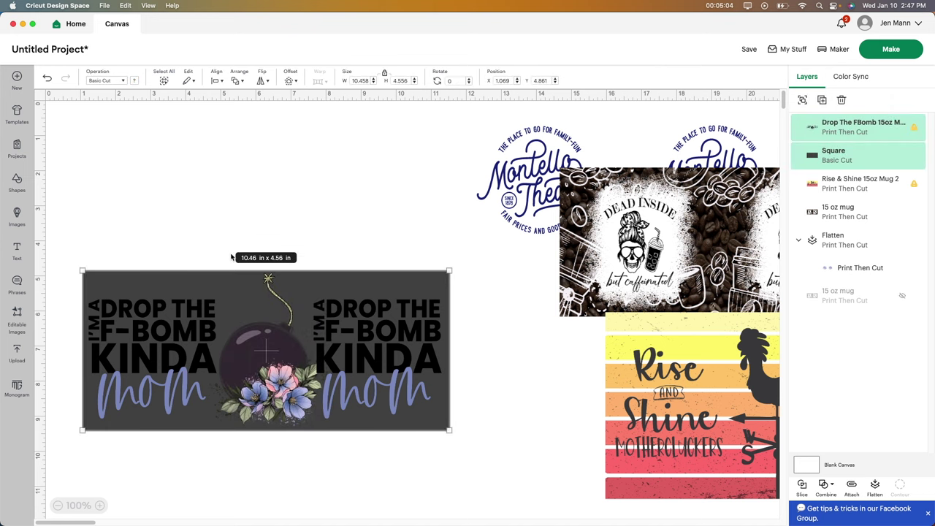
left_click(237, 81)
left_click(217, 81)
left_click(217, 81)
left_click(236, 136)
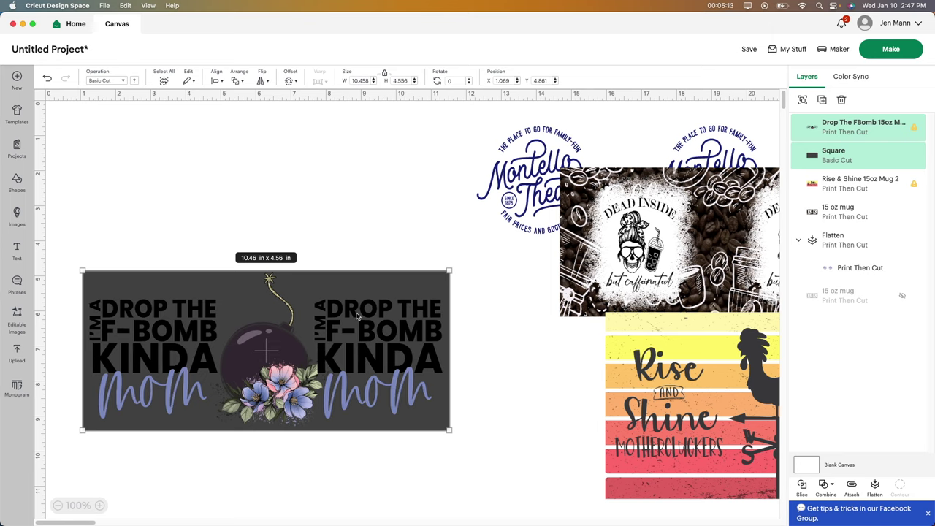
Recolor the dark rectangle behind the F-Bomb design to white.
left_click(827, 159)
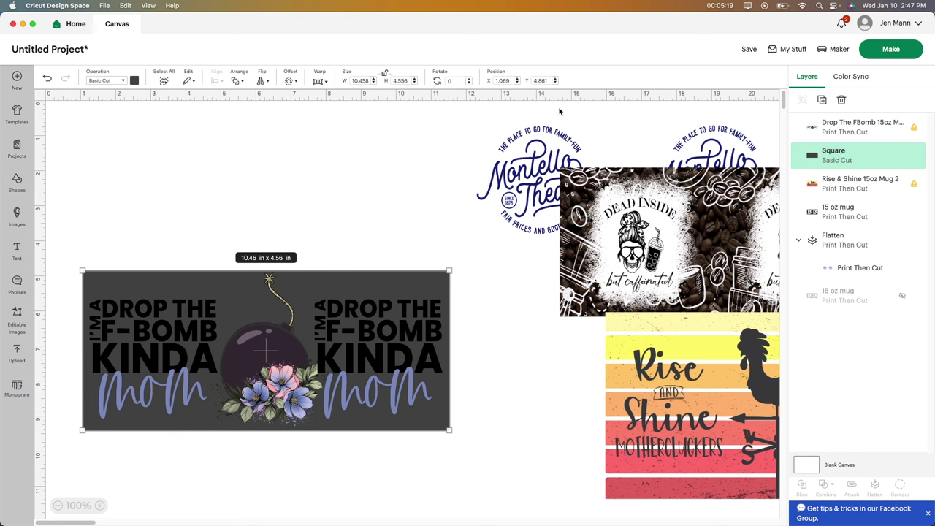
left_click(134, 81)
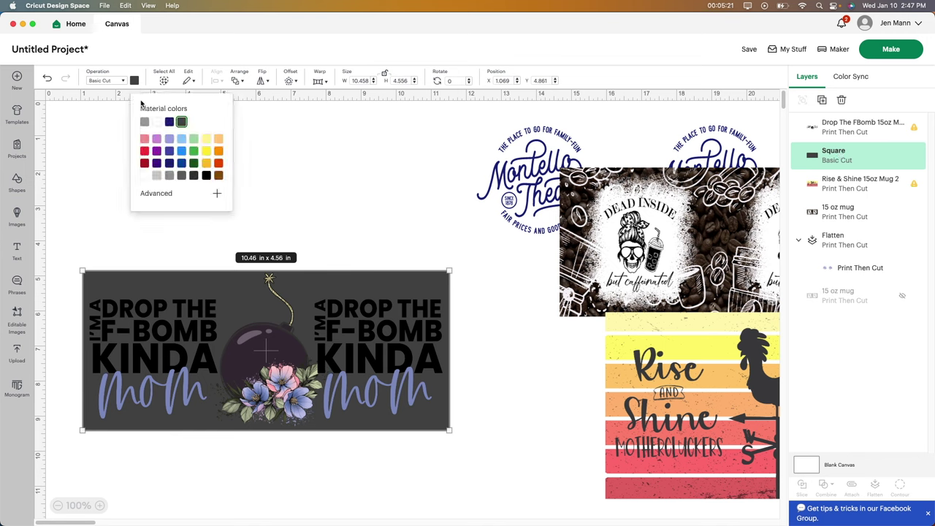
left_click(156, 121)
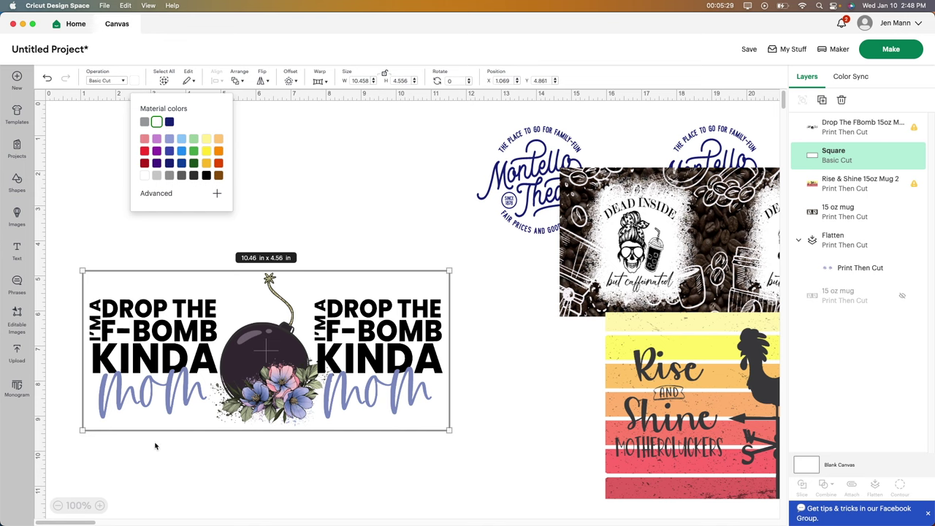
Select the F-Bomb design together with its white rectangle and flatten them into one Print Then Cut image.
left_click(428, 469)
left_click_drag(433, 461, 233, 302)
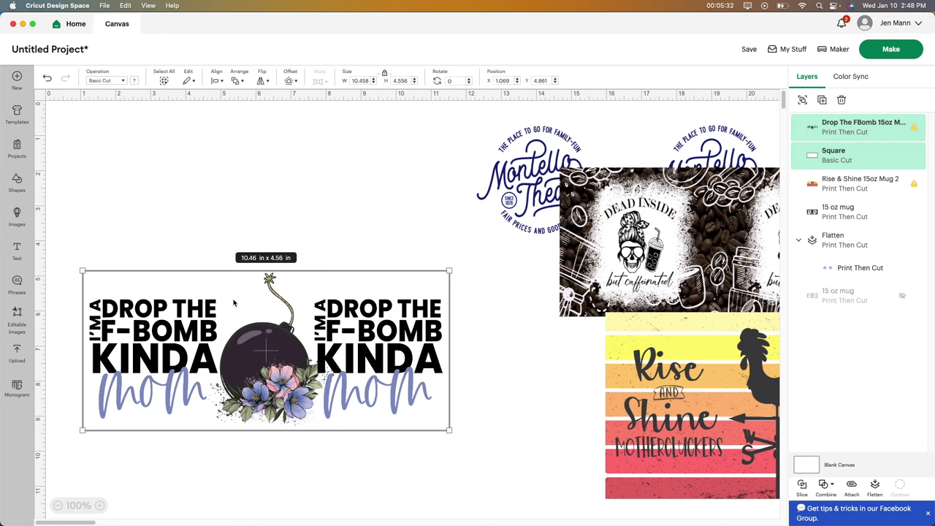
left_click(872, 491)
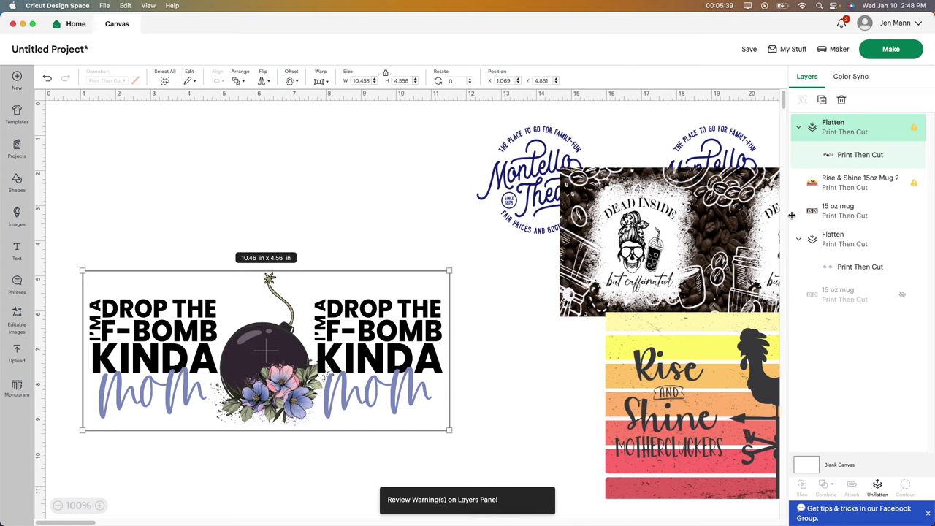
Review the flattened F-Bomb layer's warning and compare its width and height with those of the Dead Inside coffee design.
left_click(913, 130)
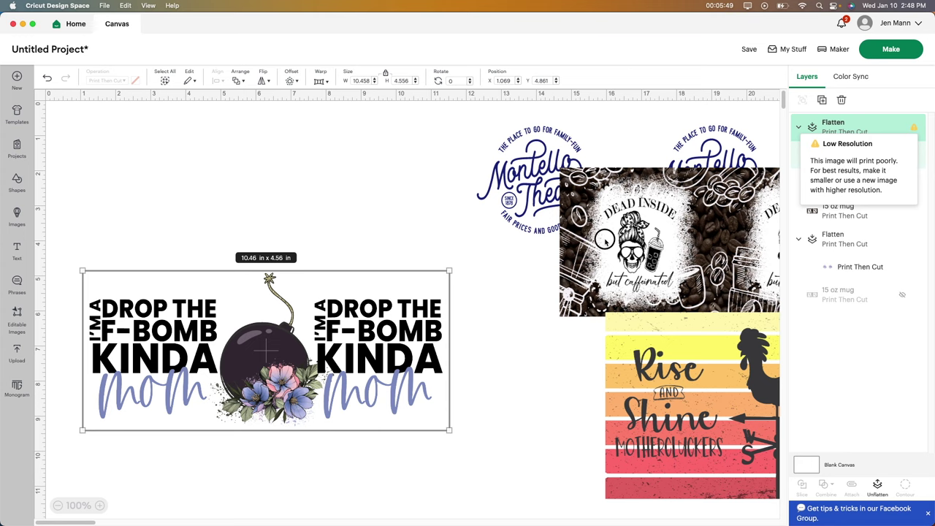
left_click(619, 229)
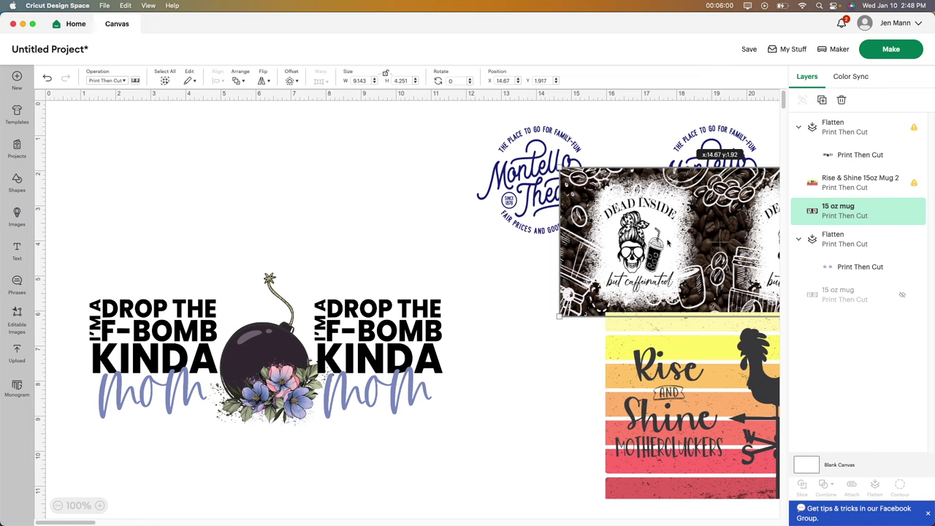
left_click(365, 82)
left_click(354, 335)
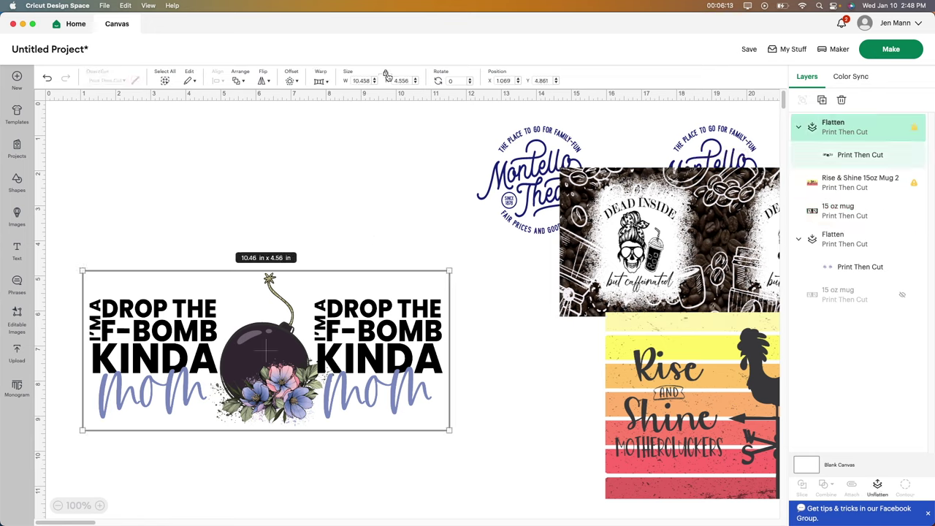
left_click(363, 81)
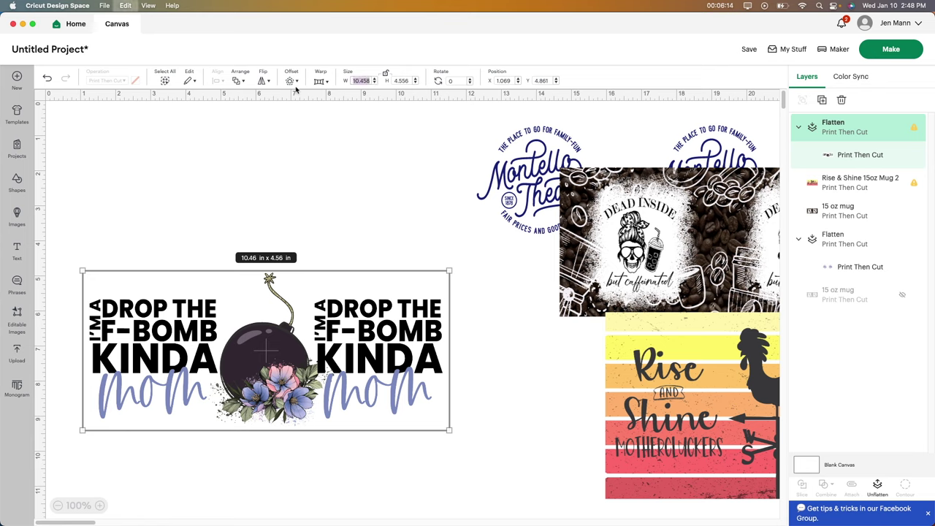
left_click(650, 208)
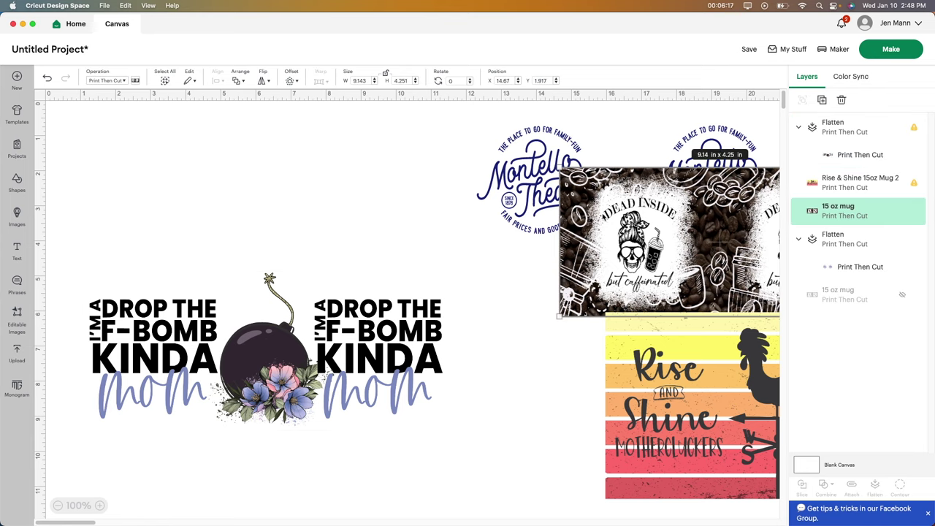
left_click(370, 341)
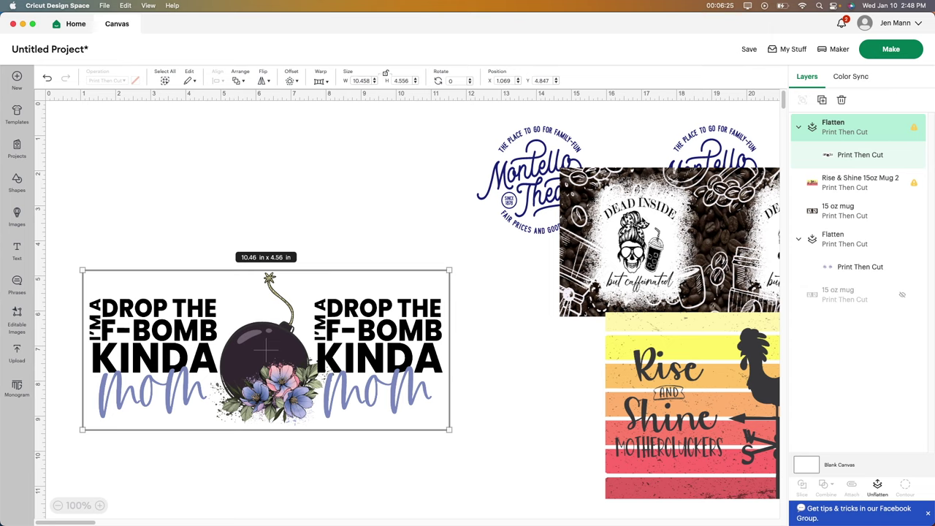
key("Tab")
left_click(403, 80)
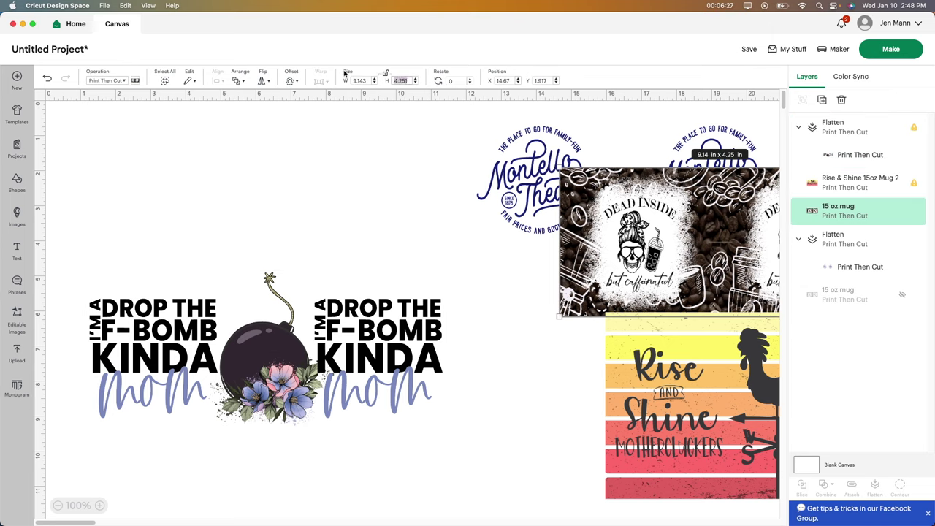